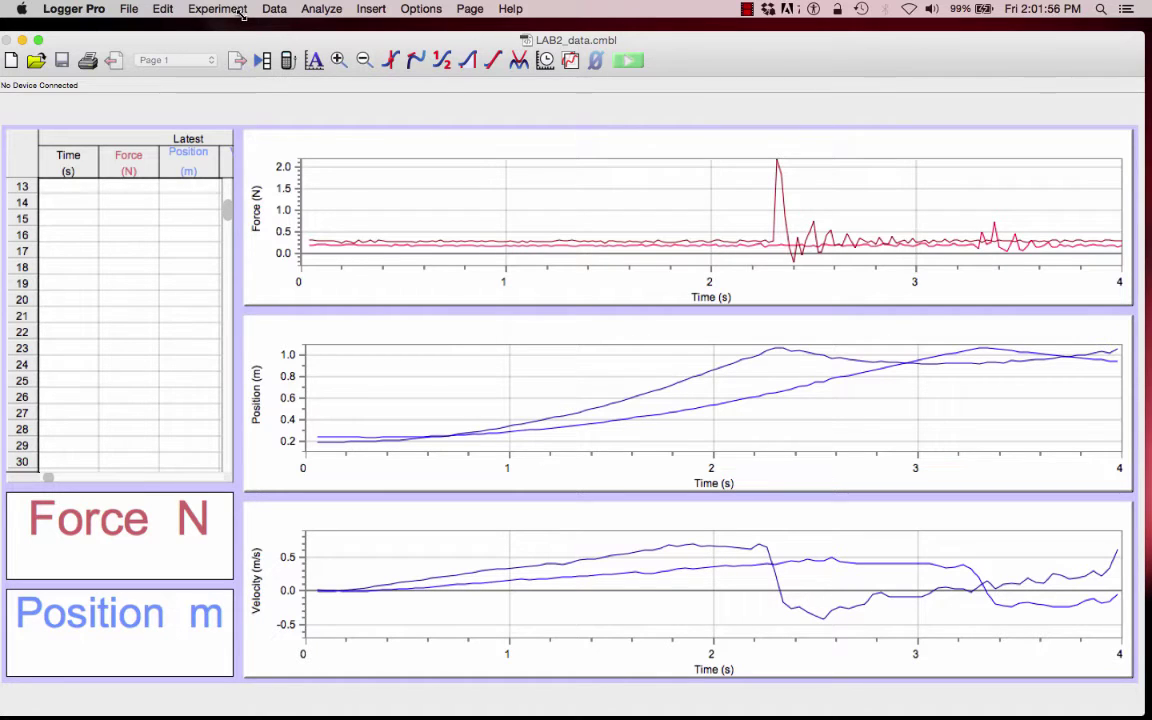
Step: Hide the Latest data set so that only Run 1 is plotted on the graphs
{"action": "left_click", "coordinate": [272, 10]}
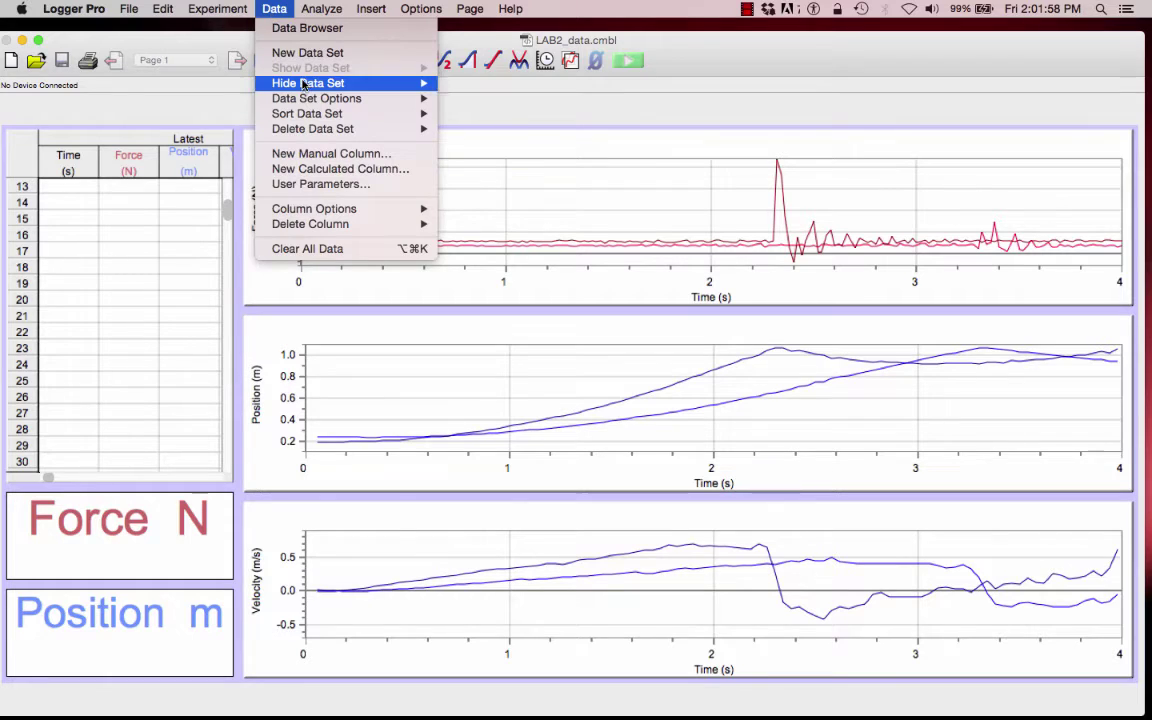
{"action": "mouse_move", "coordinate": [322, 83]}
{"action": "left_click", "coordinate": [465, 114]}
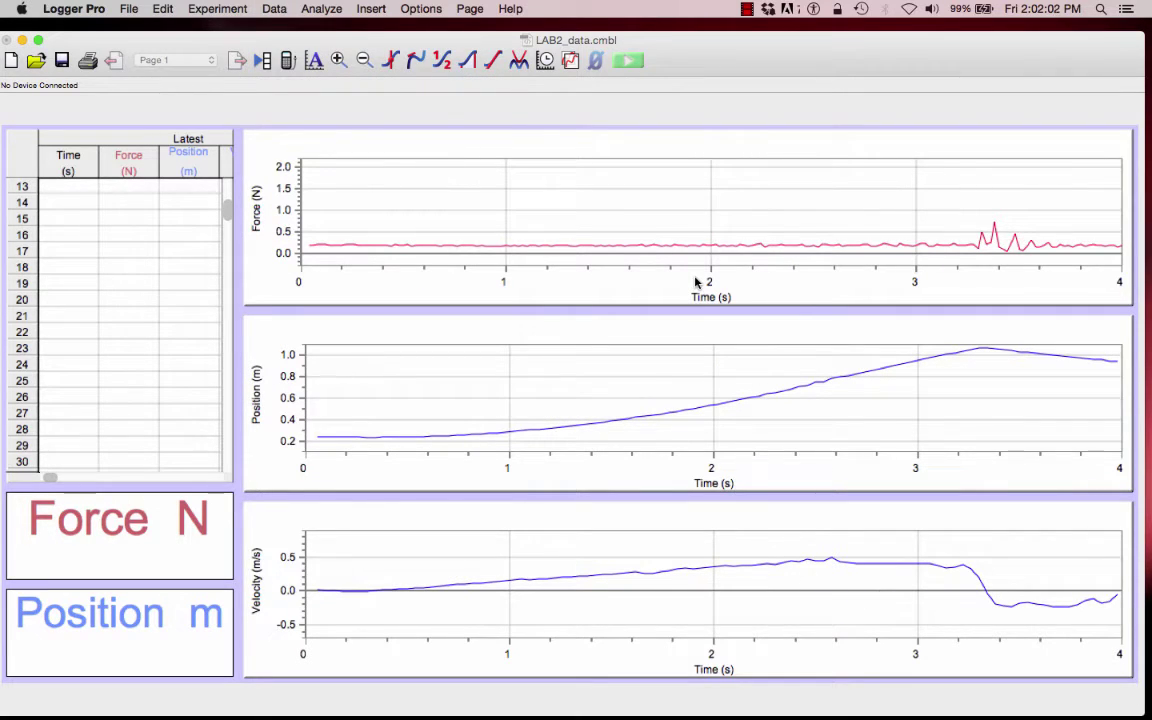
Step: Apply a linear fit to Run 1 Velocity over the range from about 0.5 s to 3.2 s on the velocity graph
{"action": "left_click", "coordinate": [405, 592]}
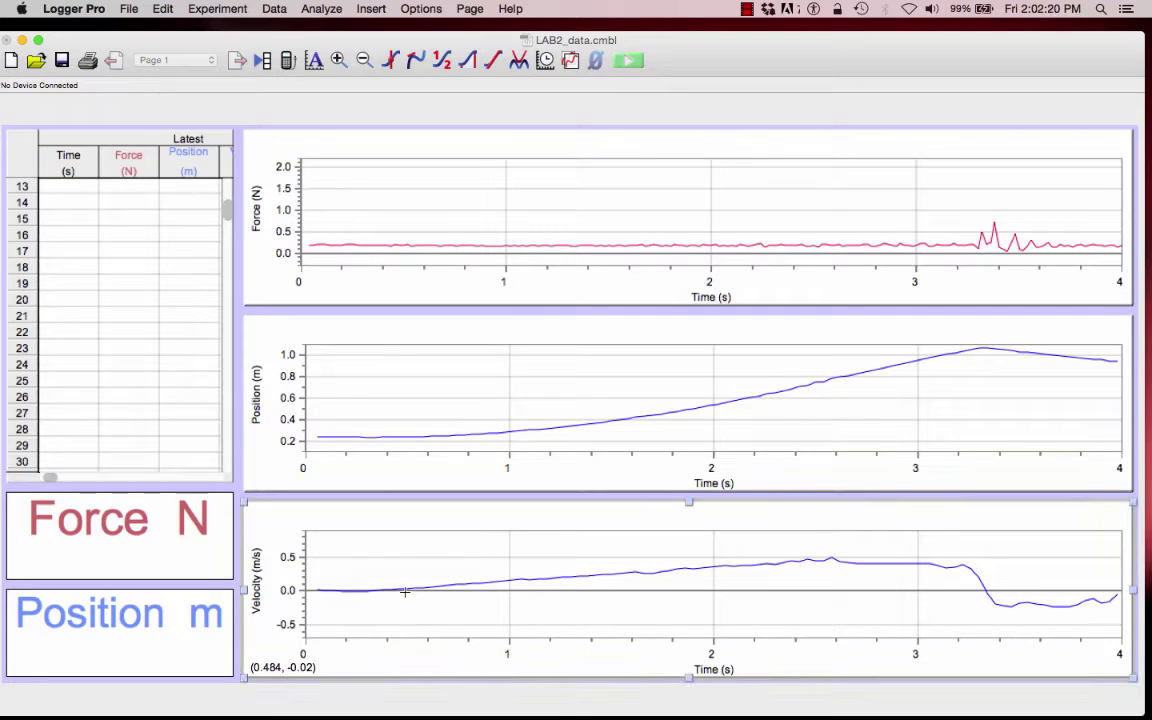
{"action": "mouse_move", "coordinate": [405, 592]}
{"action": "left_mouse_down"}
{"action": "mouse_move", "coordinate": [833, 596]}
{"action": "mouse_move", "coordinate": [962, 585]}
{"action": "left_mouse_up"}
{"action": "key", "text": "ctrl+Up"}
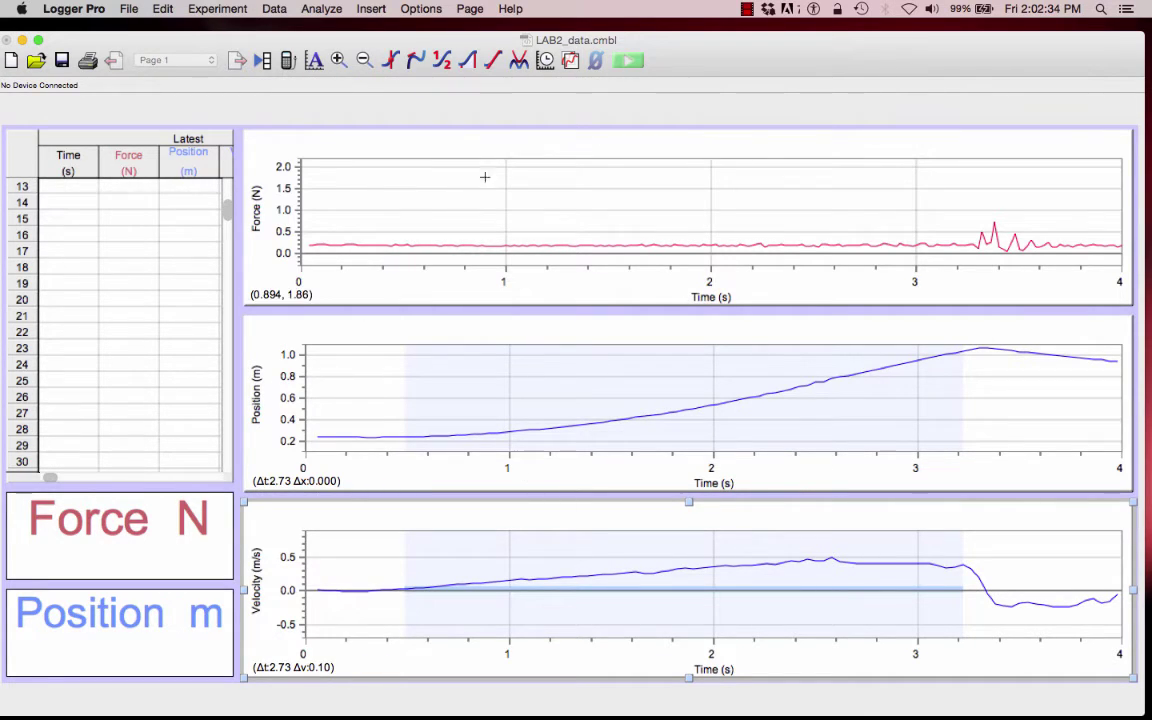
{"action": "left_click", "coordinate": [494, 64]}
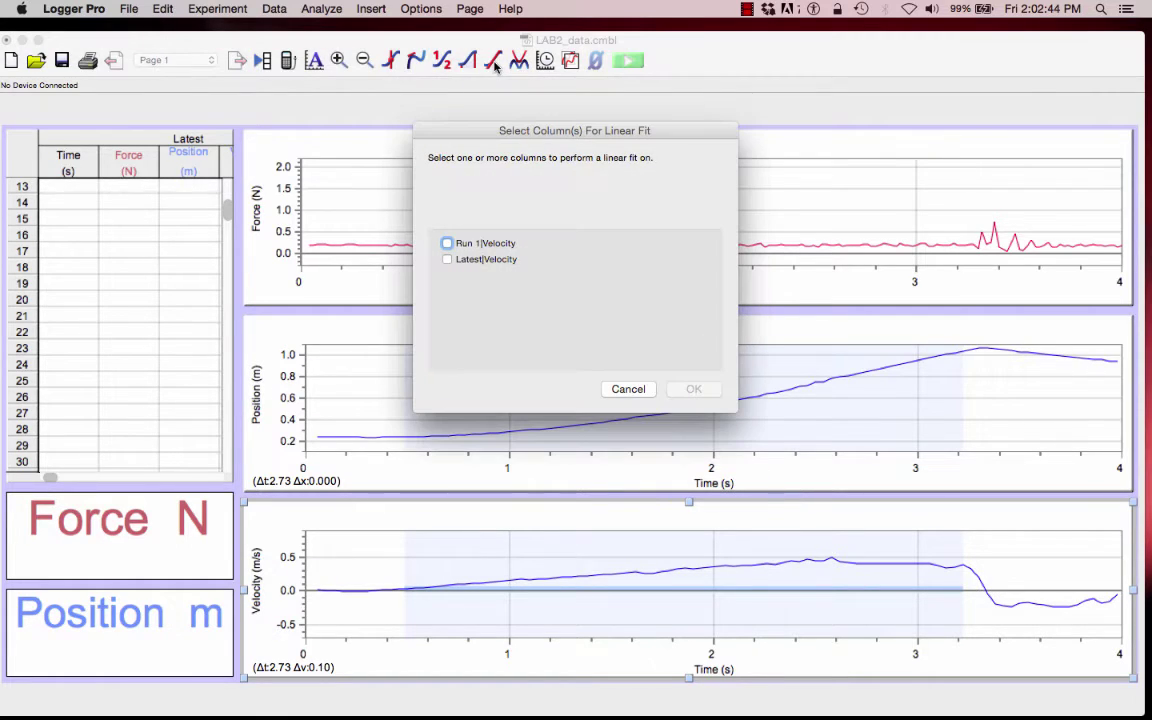
{"action": "left_click", "coordinate": [447, 243]}
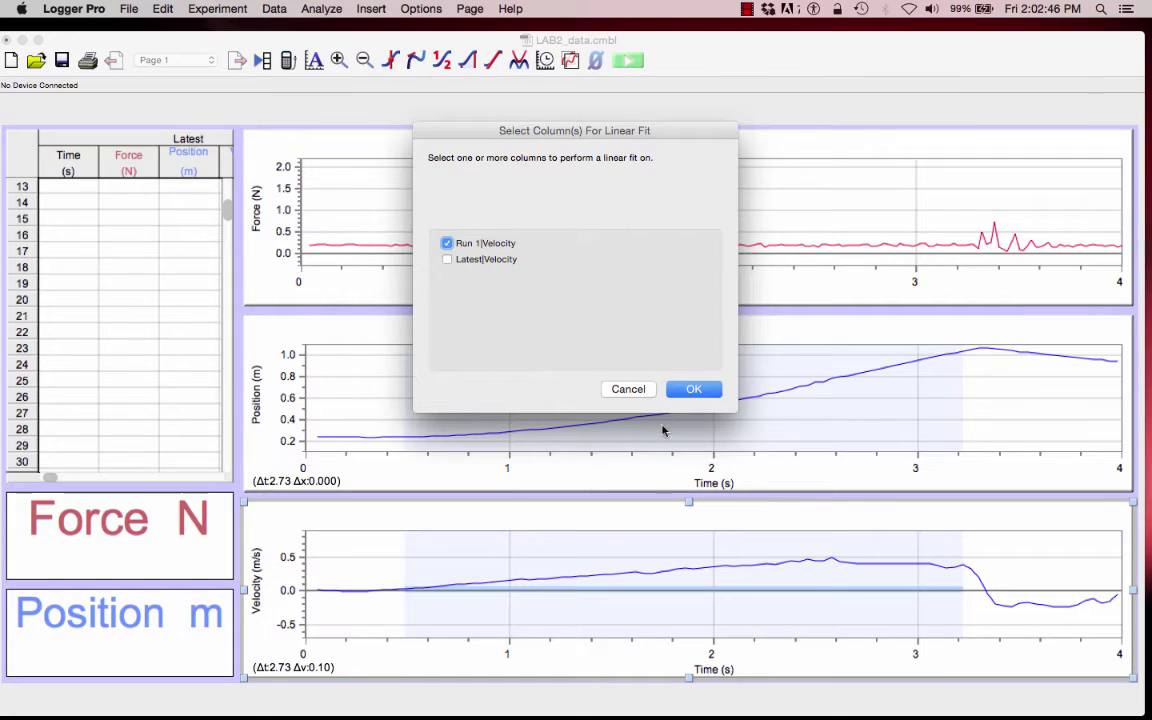
{"action": "left_click", "coordinate": [692, 389]}
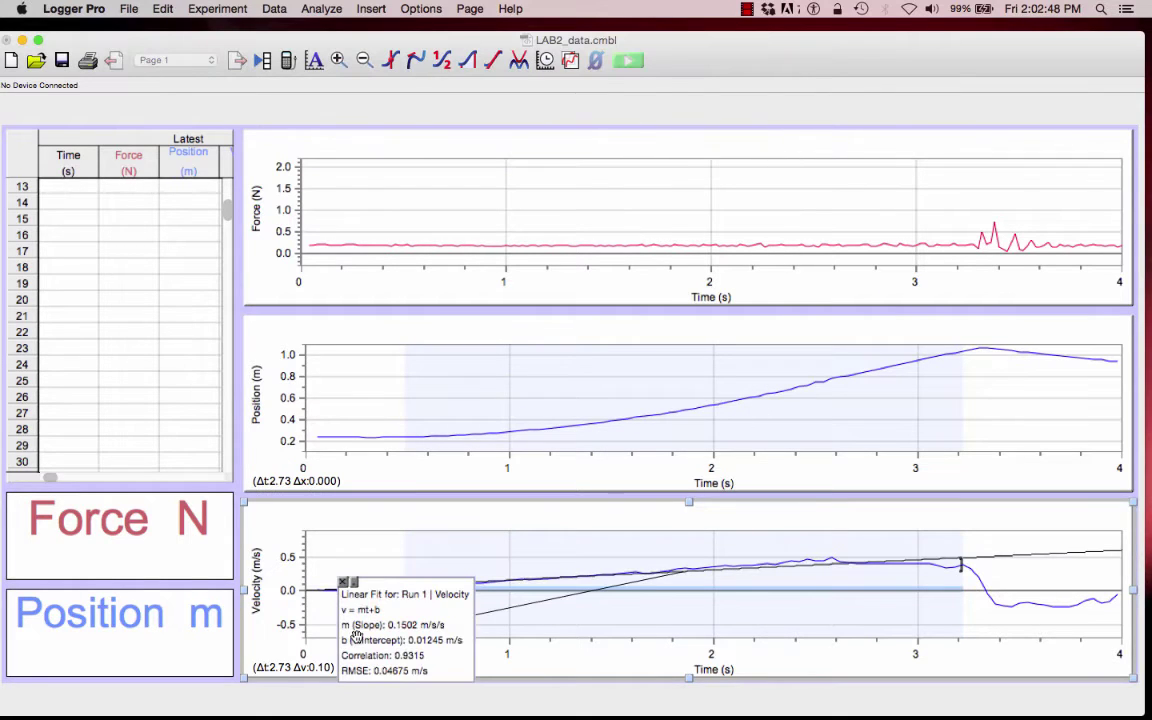
Step: Move the velocity fit's results box up over the position graph and turn on Show Uncertainty in its options
{"action": "left_click_drag", "start_coordinate": [370, 512], "coordinate": [635, 380]}
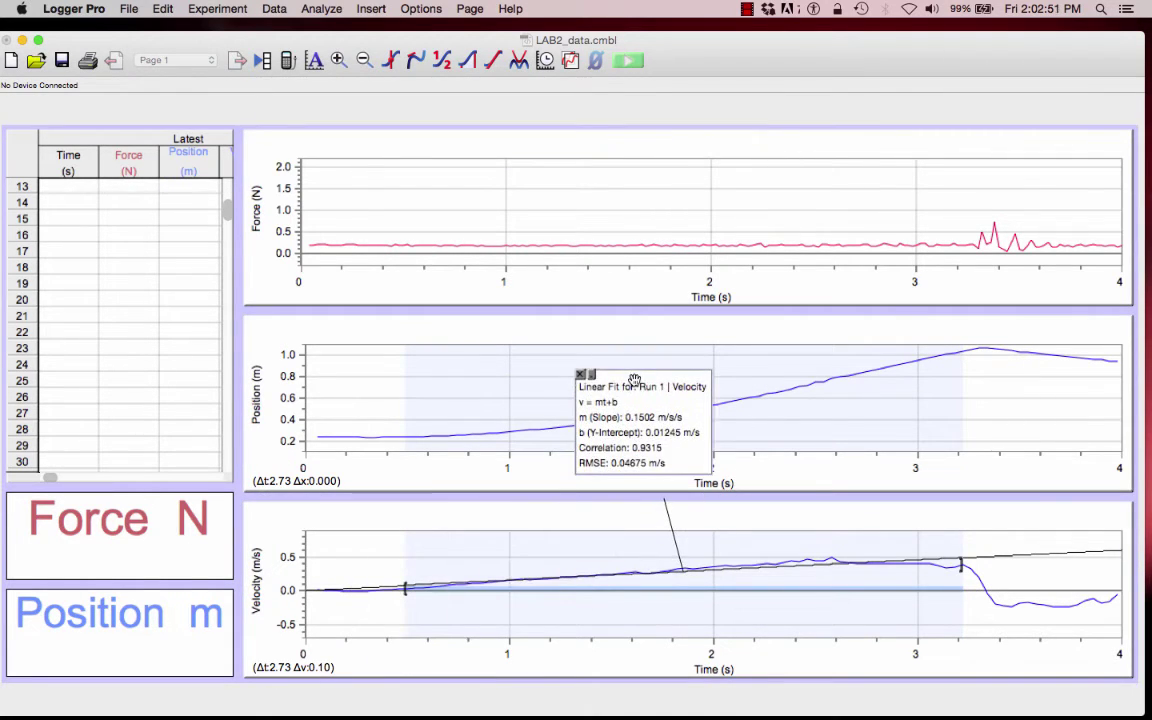
{"action": "right_click", "coordinate": [693, 418]}
{"action": "left_click", "coordinate": [728, 422]}
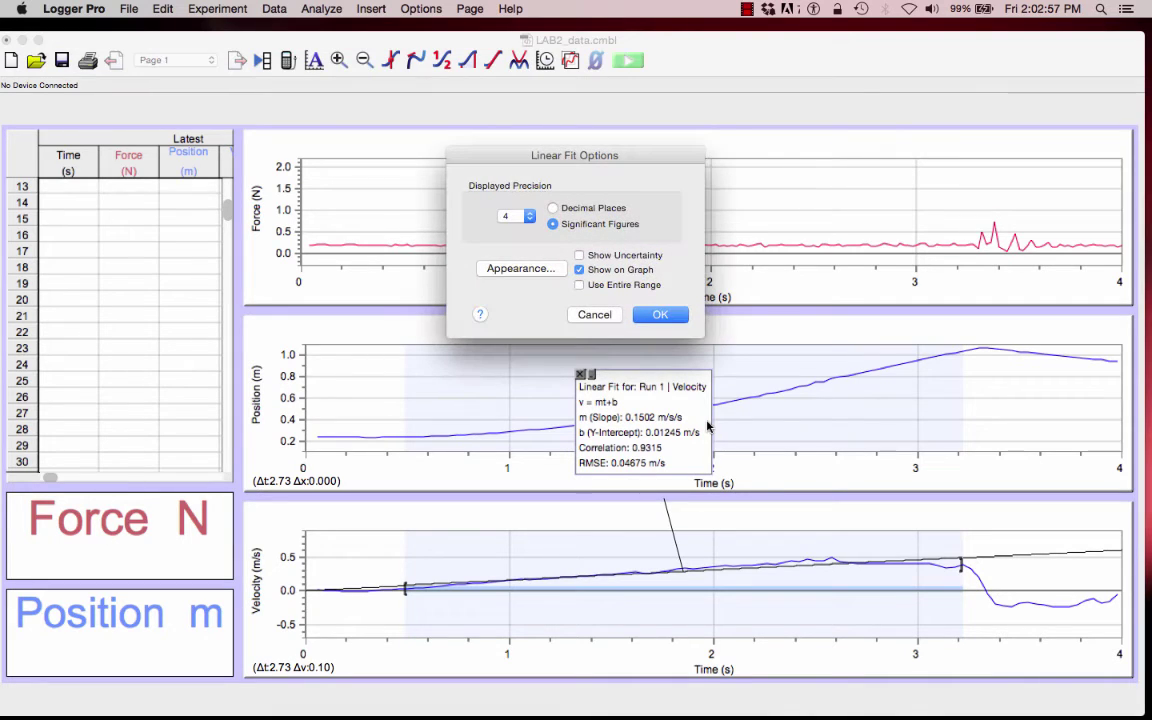
{"action": "left_click", "coordinate": [580, 256]}
{"action": "left_click", "coordinate": [660, 316]}
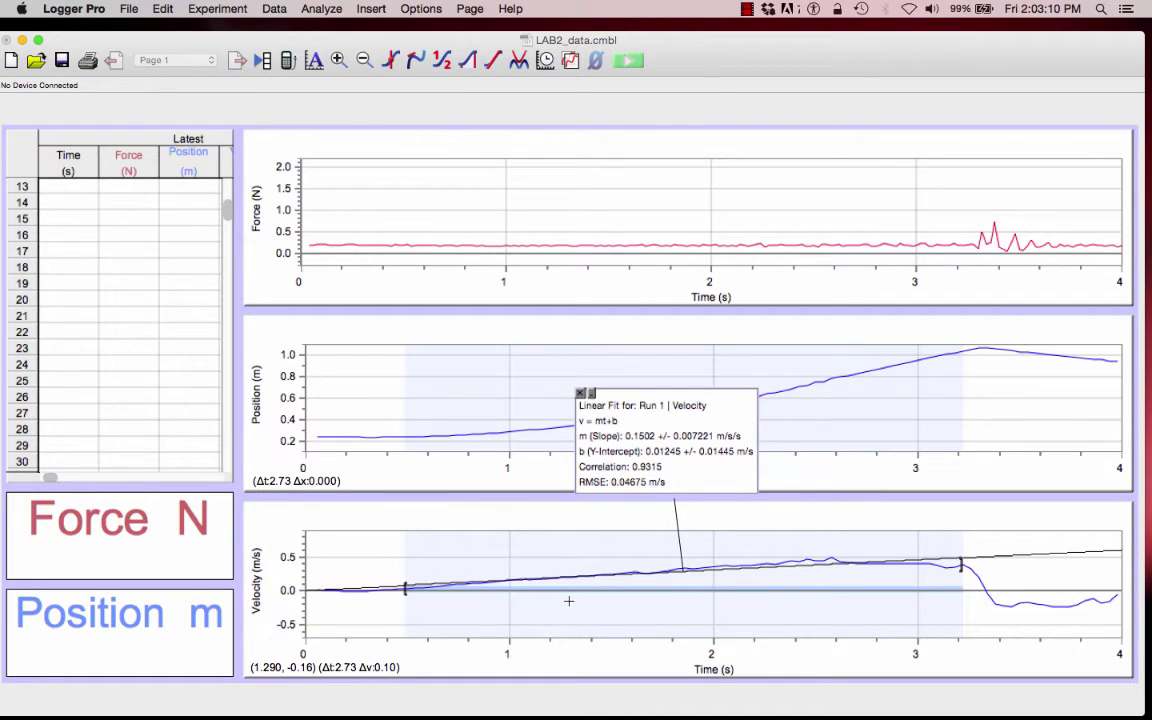
Step: Start a new blank file without saving the changes to LAB2_data
{"action": "left_click", "coordinate": [120, 12]}
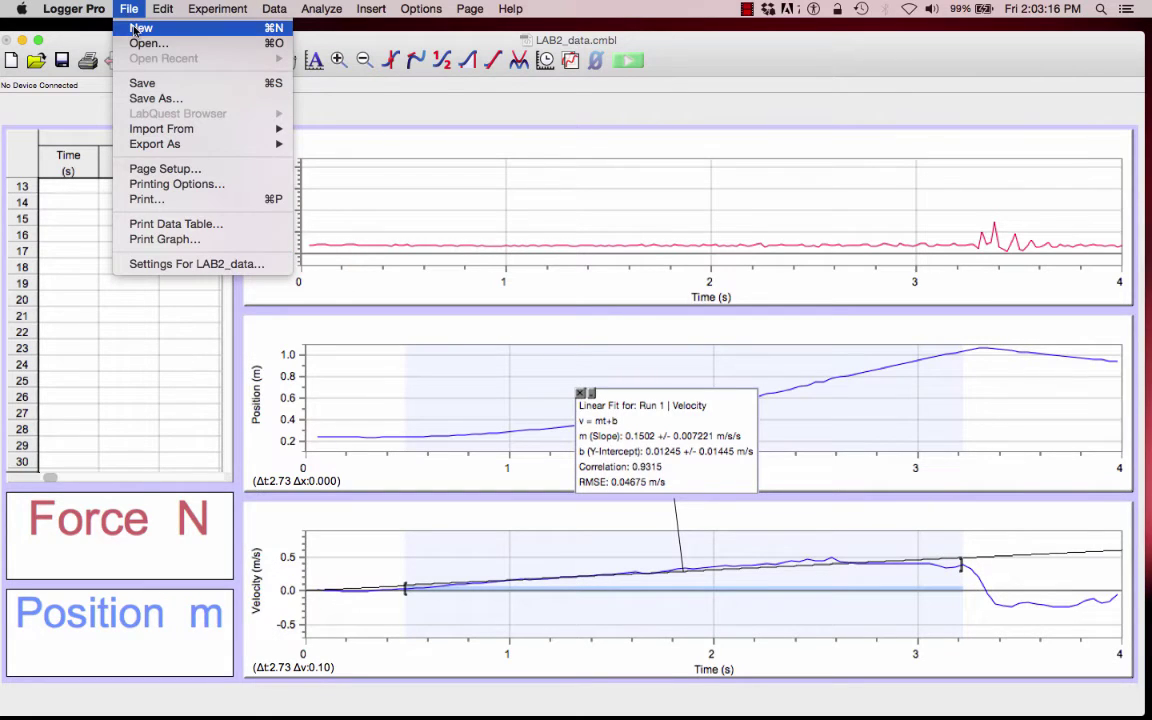
{"action": "left_click", "coordinate": [138, 29]}
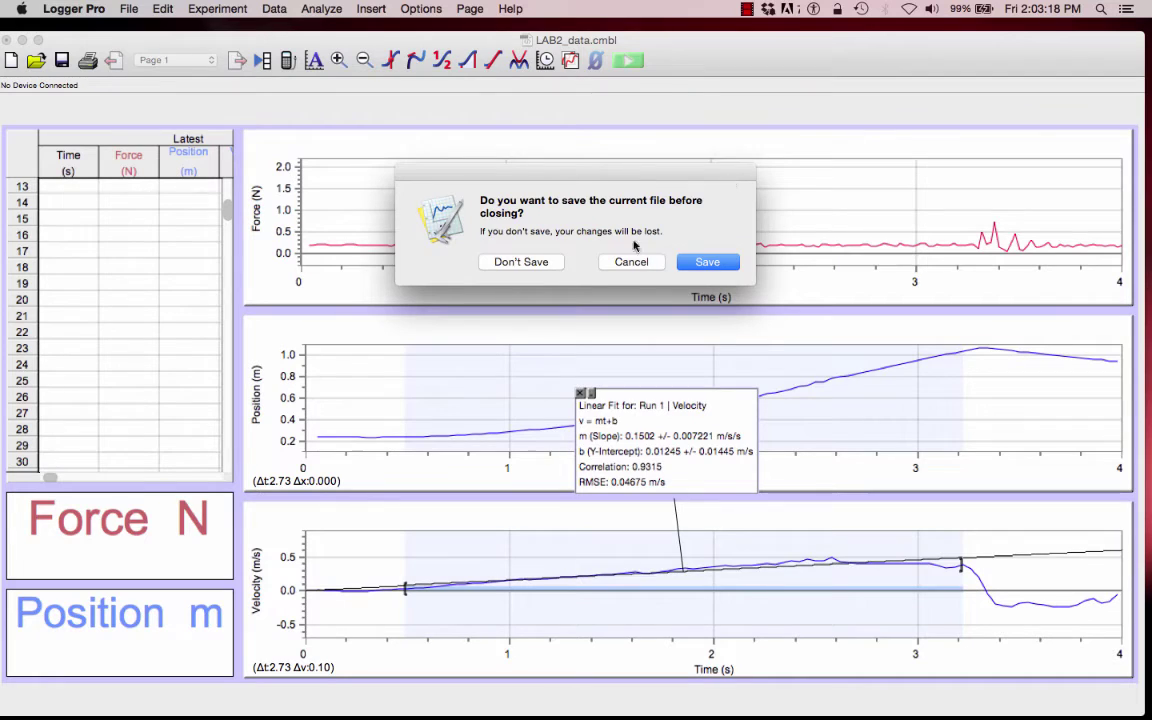
{"action": "left_click", "coordinate": [515, 260]}
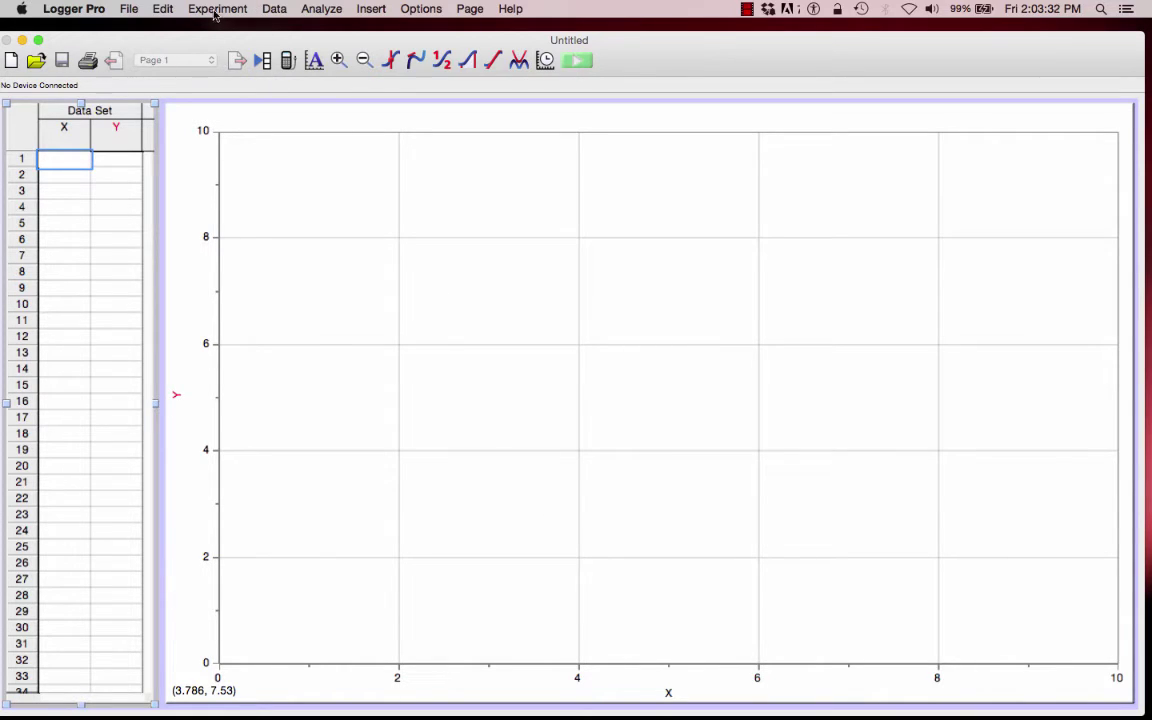
Step: Add a manual column with name and short name dv/dt and units m/s/s
{"action": "left_click", "coordinate": [268, 12]}
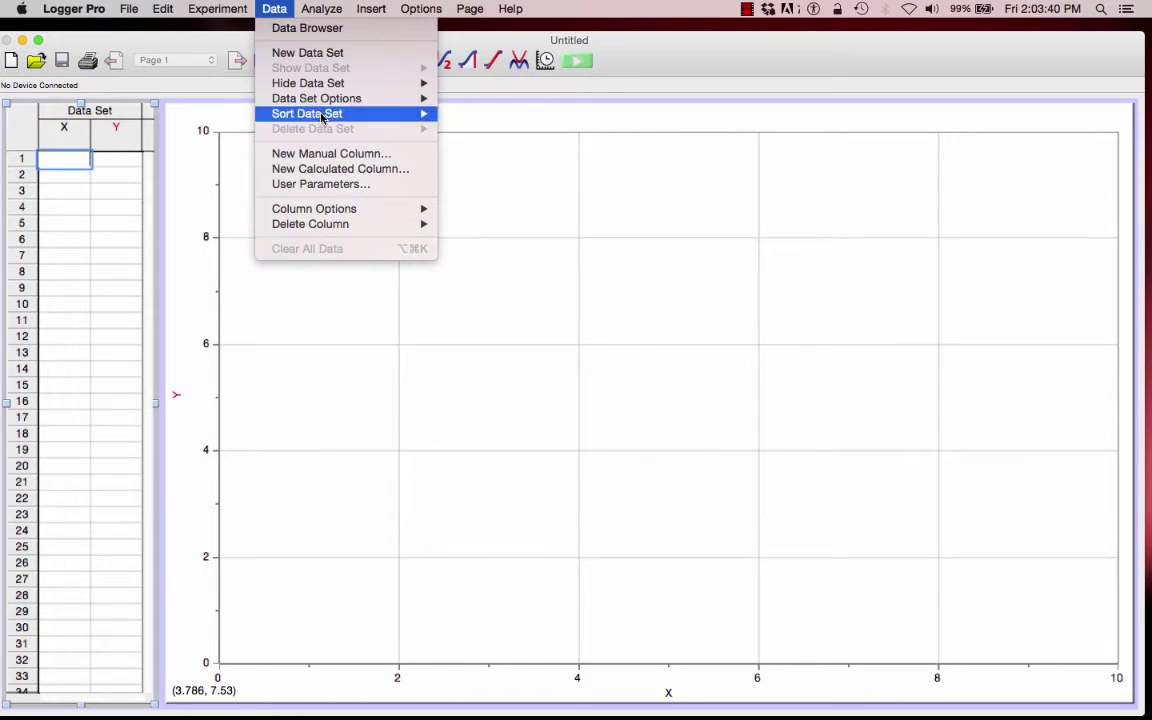
{"action": "left_click", "coordinate": [330, 155]}
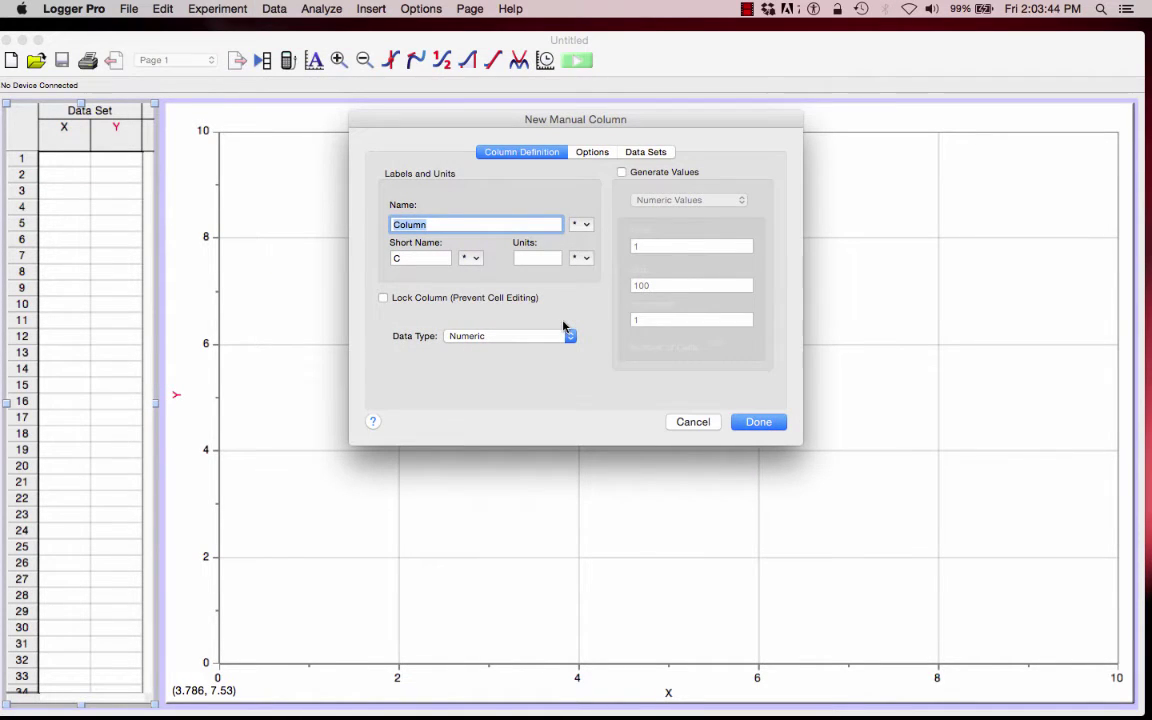
{"action": "key", "text": "BackSpace"}
{"action": "left_click", "coordinate": [405, 258]}
{"action": "key", "text": "BackSpace"}
{"action": "type", "text": "d"}
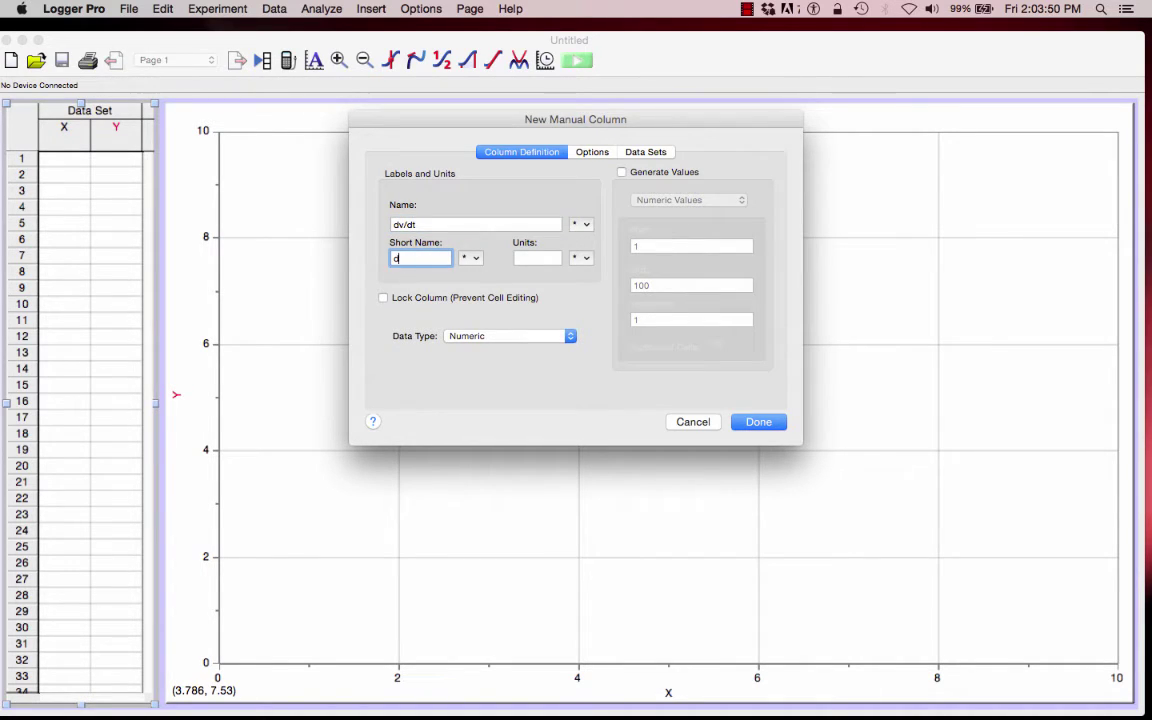
{"action": "type", "text": "v/dt"}
{"action": "left_click", "coordinate": [530, 256]}
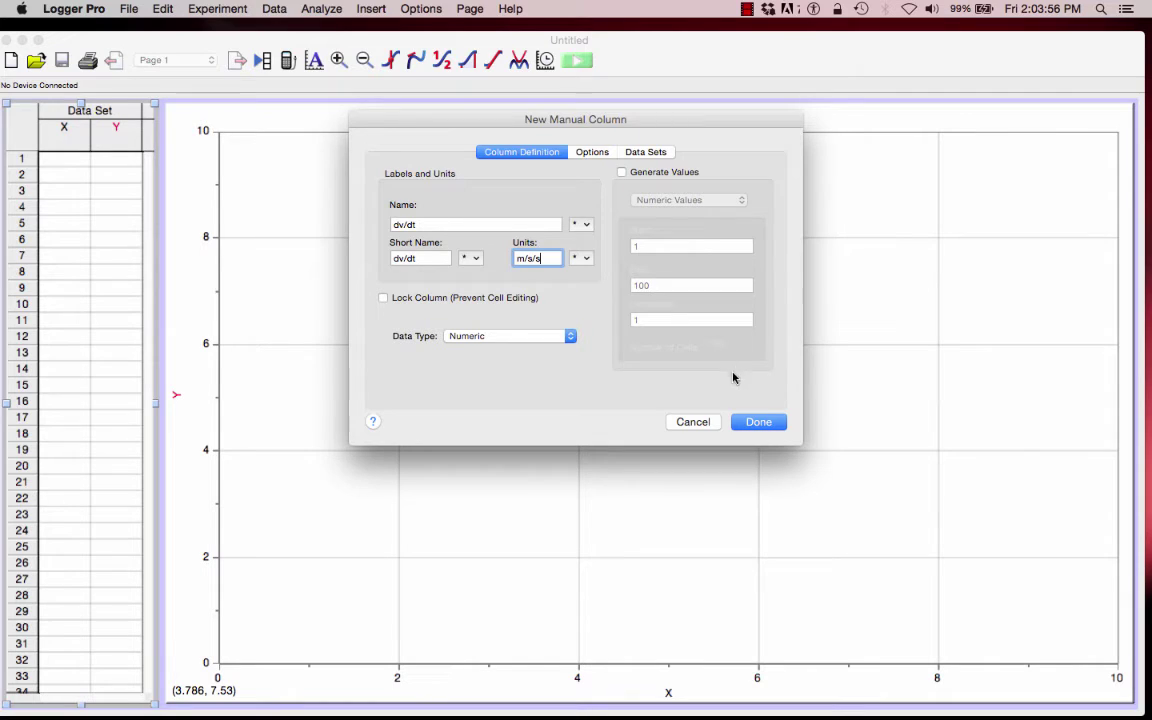
{"action": "left_click", "coordinate": [758, 422]}
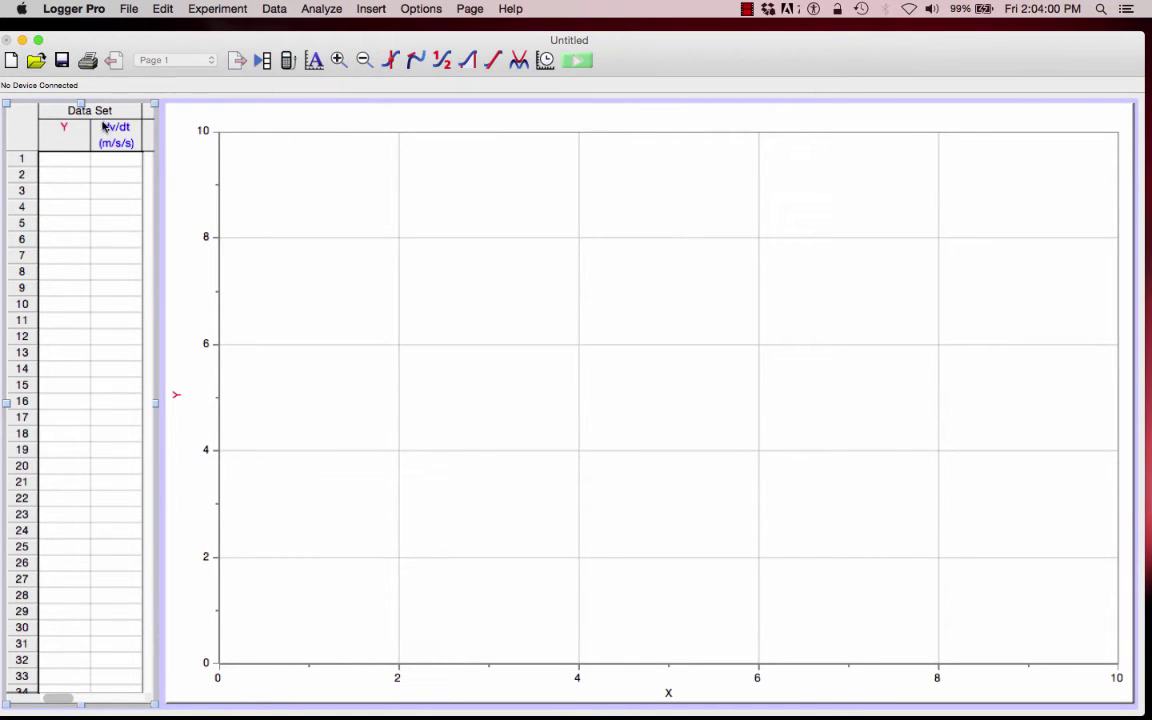
Step: Add a manual column named hanging mass with short name m and units g
{"action": "left_click", "coordinate": [272, 9]}
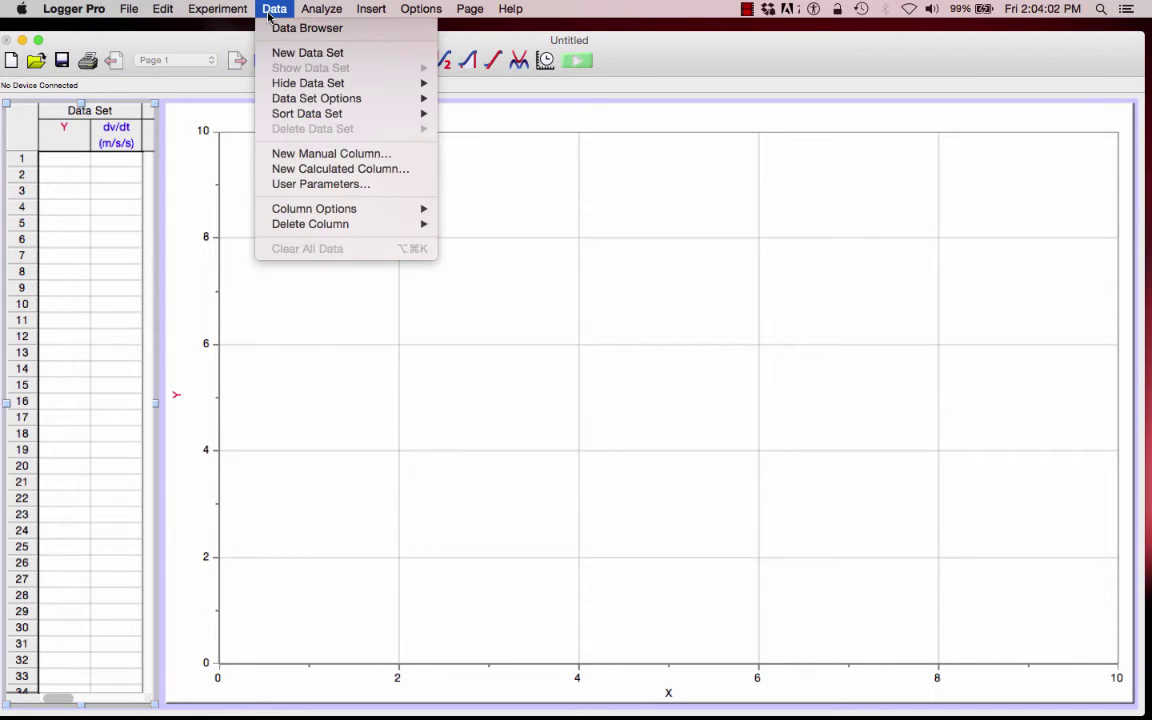
{"action": "left_click", "coordinate": [310, 154]}
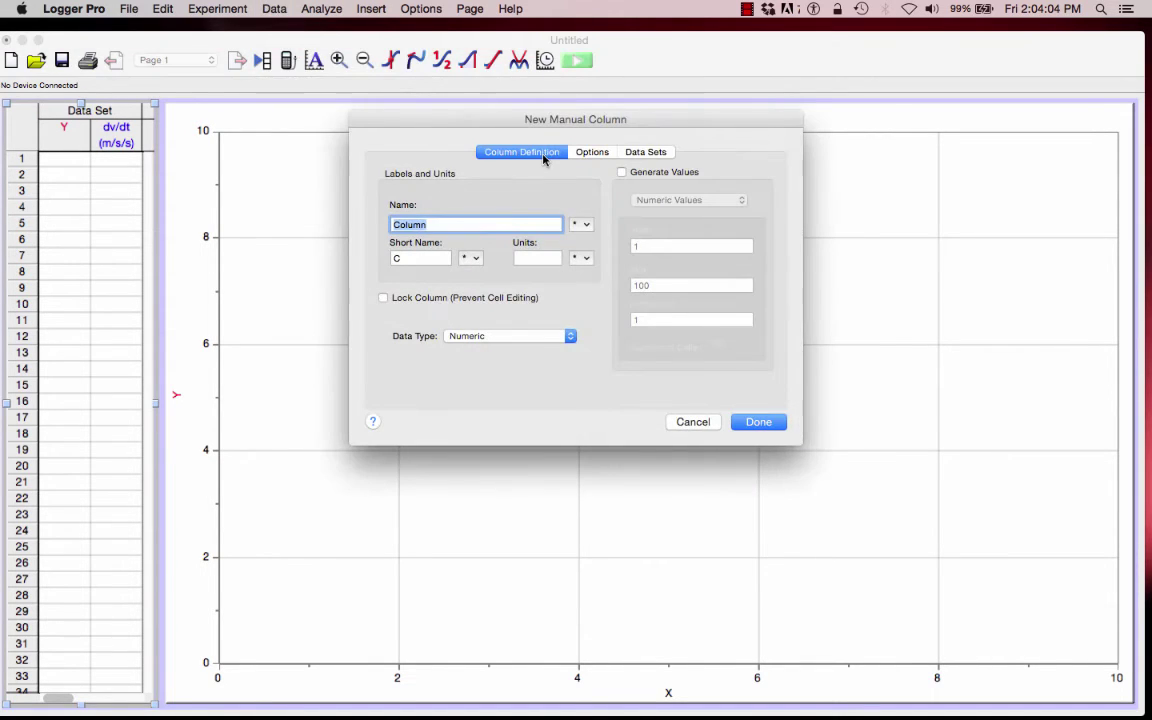
{"action": "type", "text": "mass"}
{"action": "left_click", "coordinate": [393, 226]}
{"action": "type", "text": "hanging"}
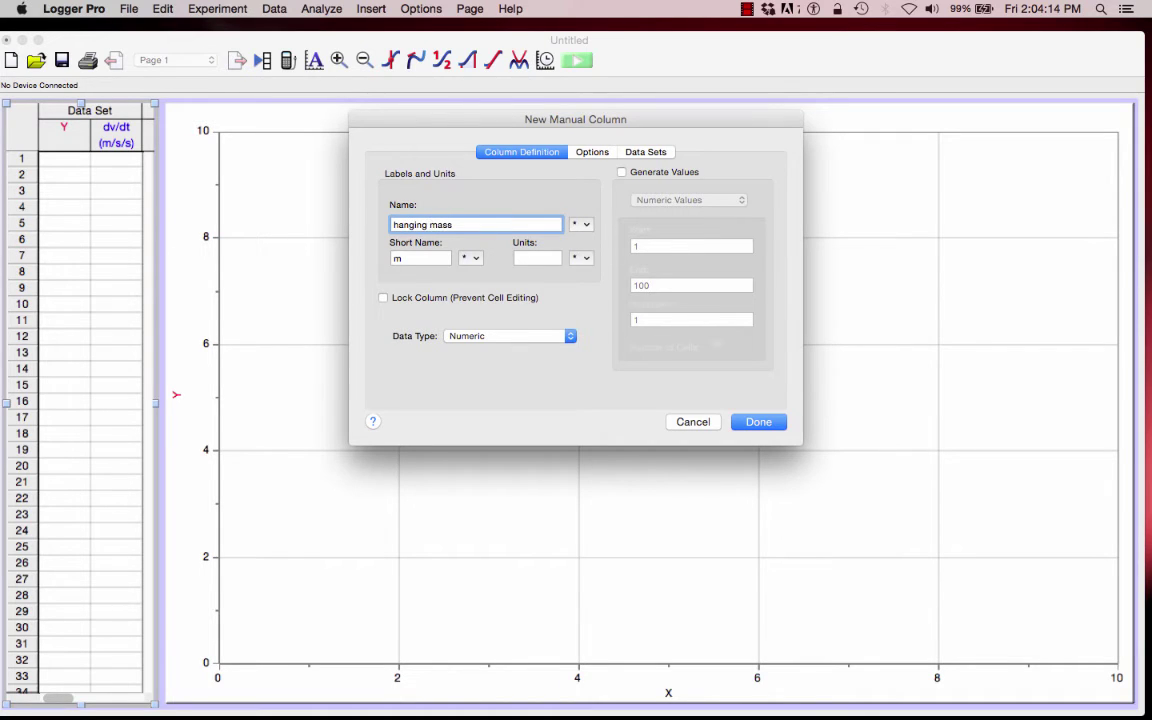
{"action": "left_click", "coordinate": [522, 258]}
{"action": "type", "text": "g"}
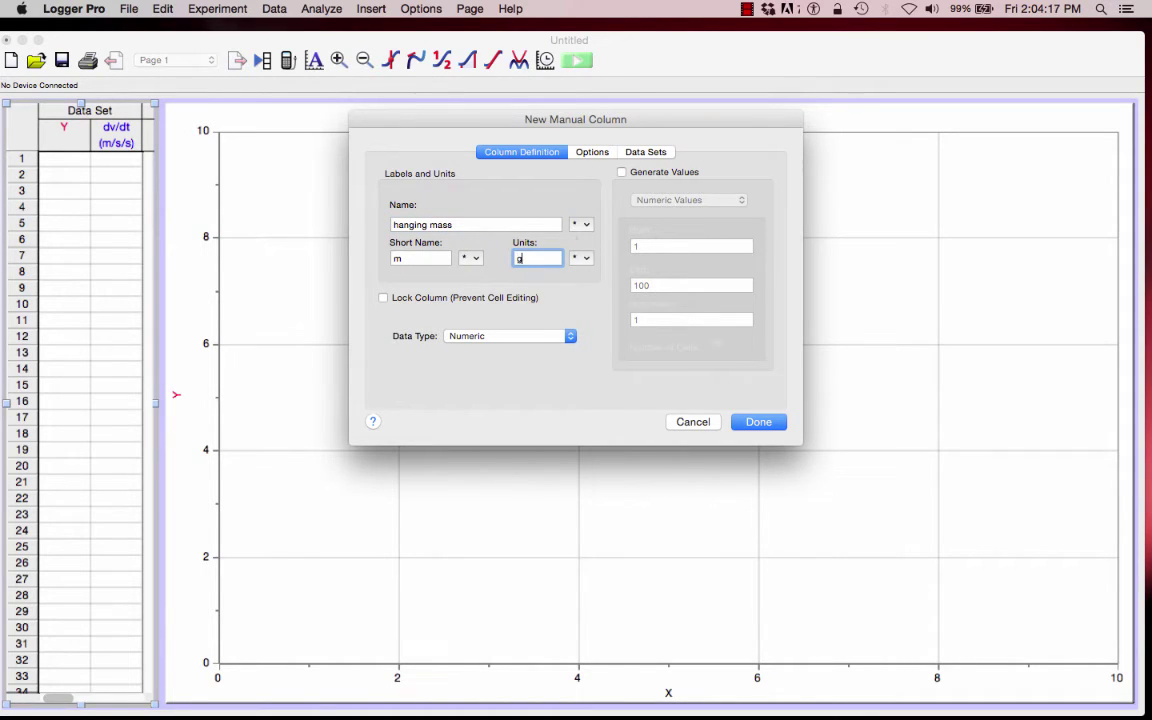
{"action": "left_click", "coordinate": [746, 426]}
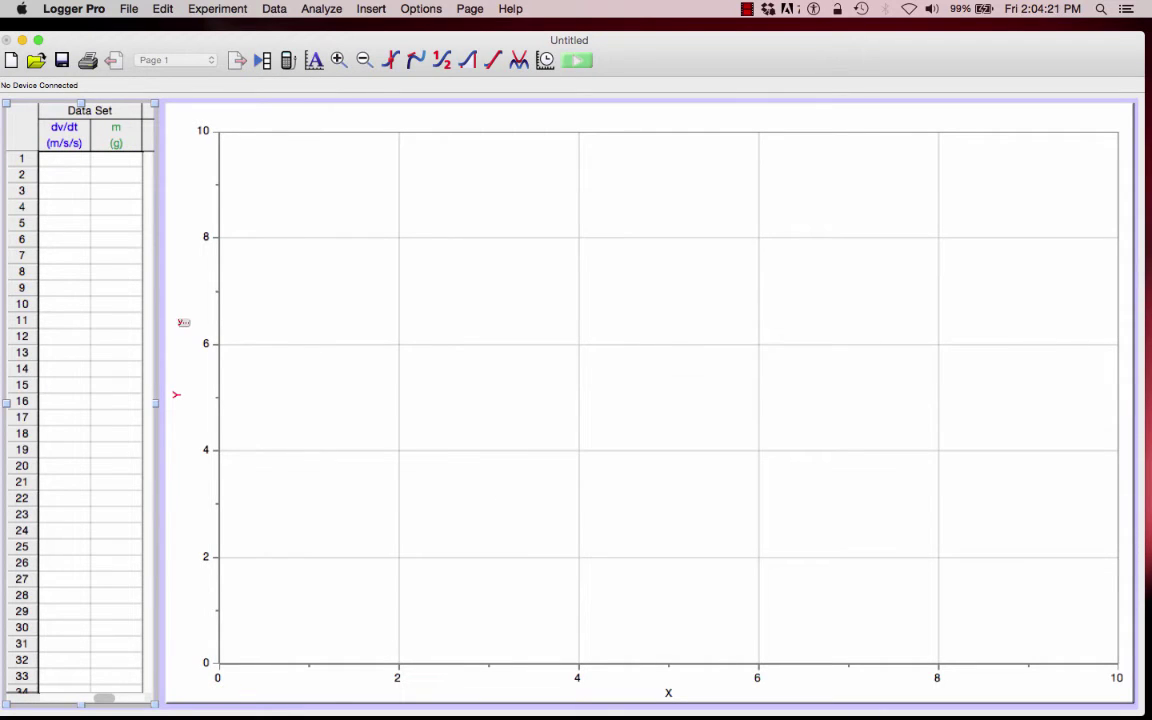
Step: Enter three data rows of dv/dt and hanging mass: 0.150 and 20, 0.348 and 50, 0.492 and 70
{"action": "left_click", "coordinate": [82, 160]}
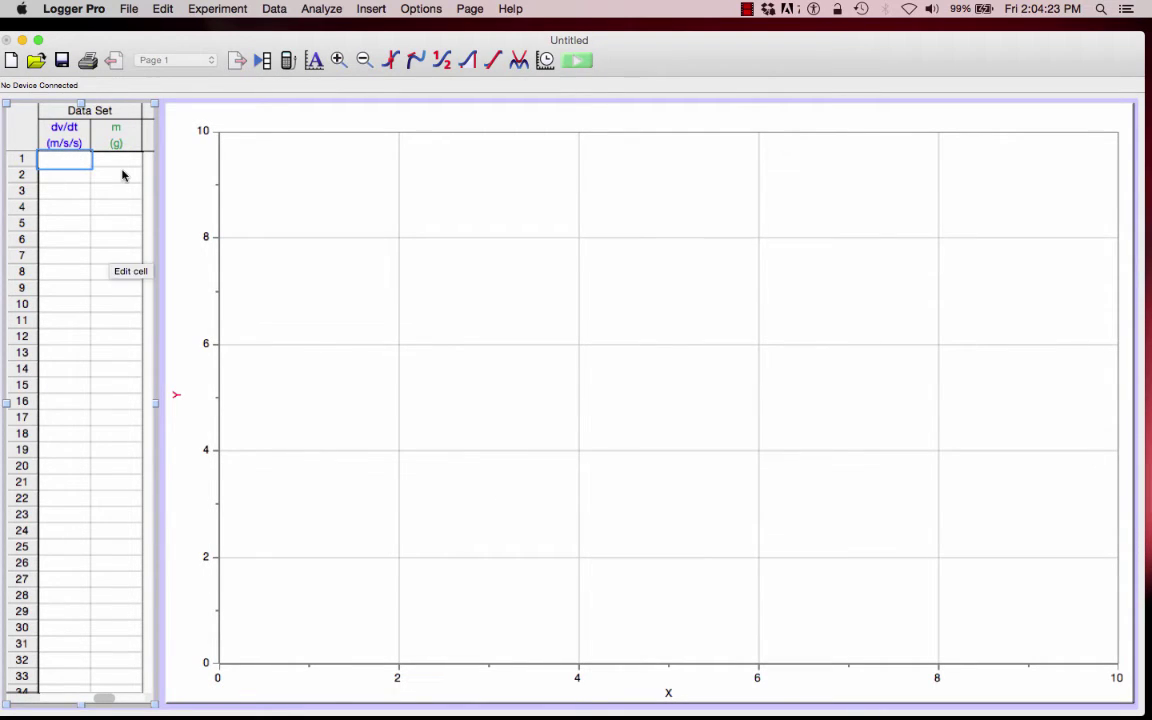
{"action": "type", "text": "0.150"}
{"action": "left_click", "coordinate": [114, 159]}
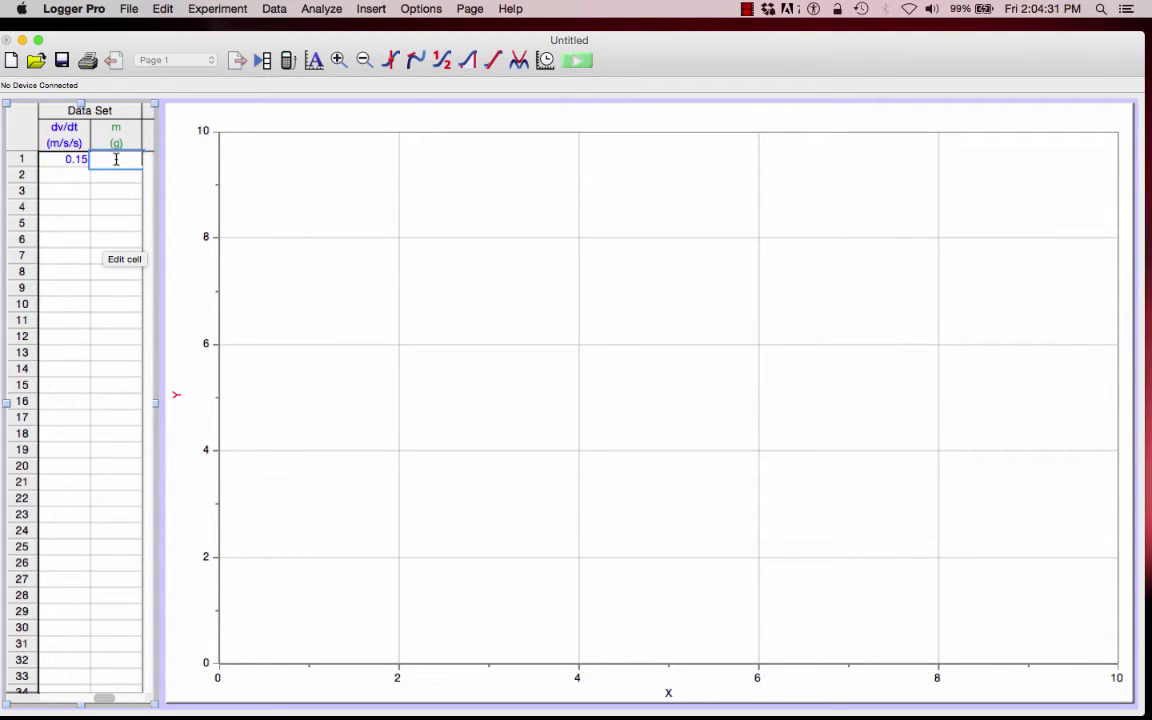
{"action": "type", "text": "20"}
{"action": "left_click", "coordinate": [64, 176]}
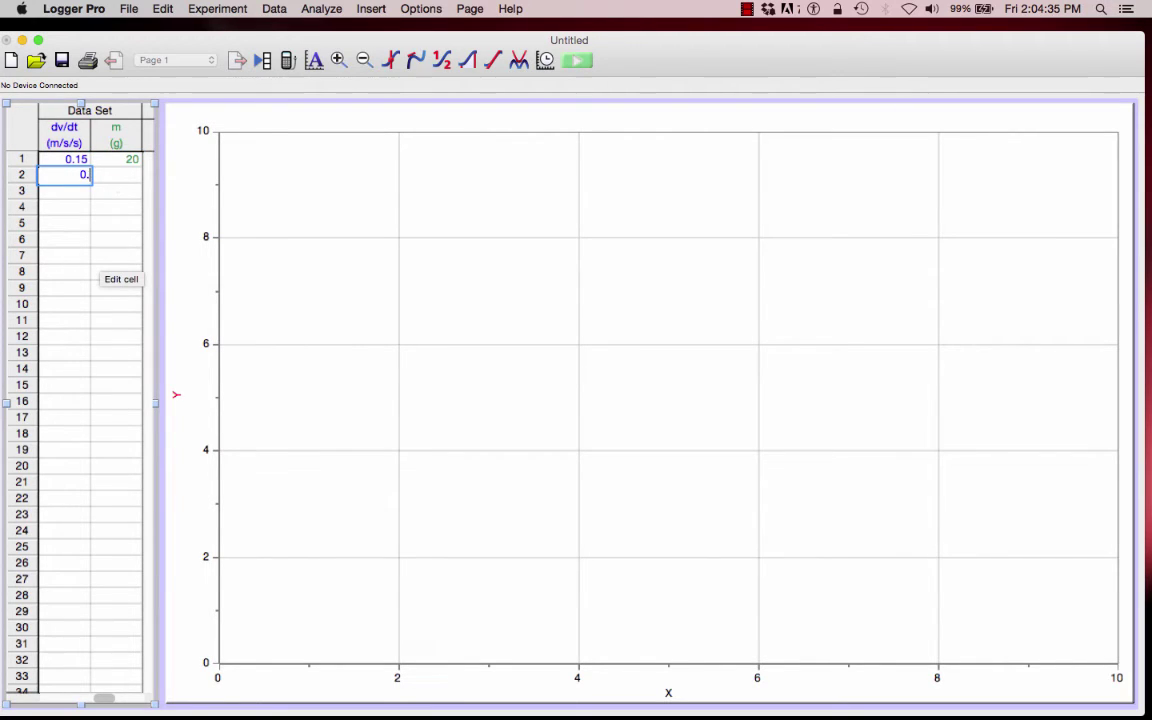
{"action": "type", "text": "0.348"}
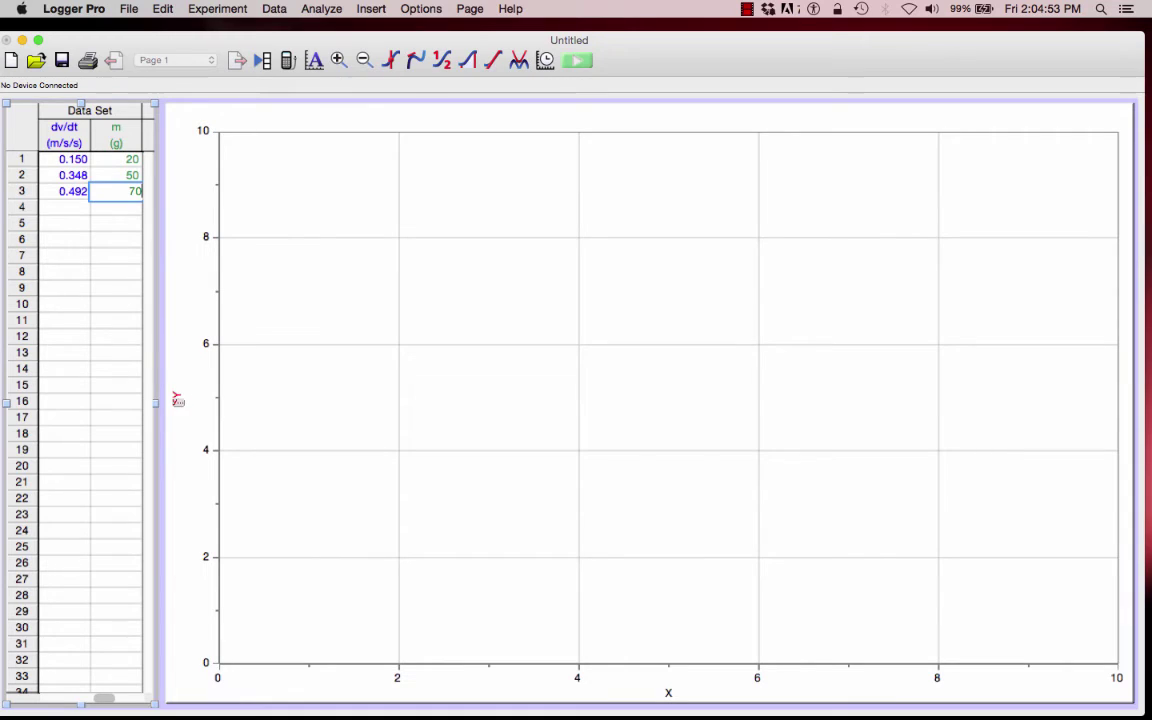
Step: Plot dv/dt on the graph's vertical axis and hanging mass on the horizontal axis
{"action": "left_click", "coordinate": [176, 401]}
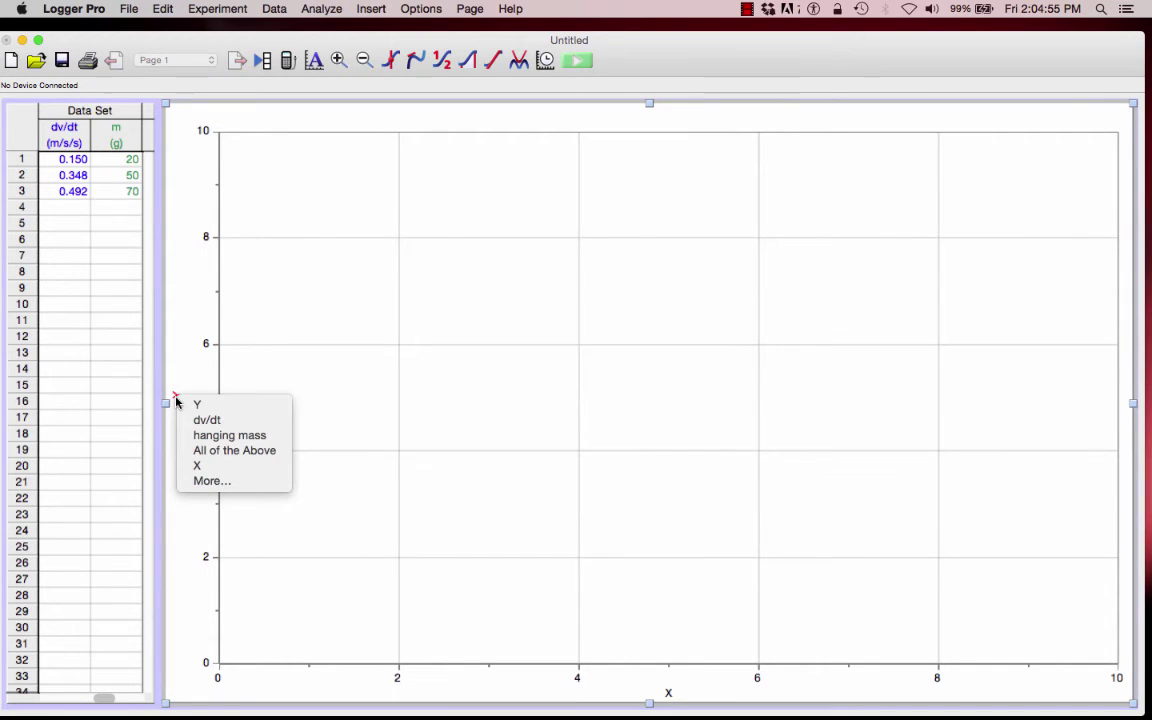
{"action": "left_click", "coordinate": [207, 420]}
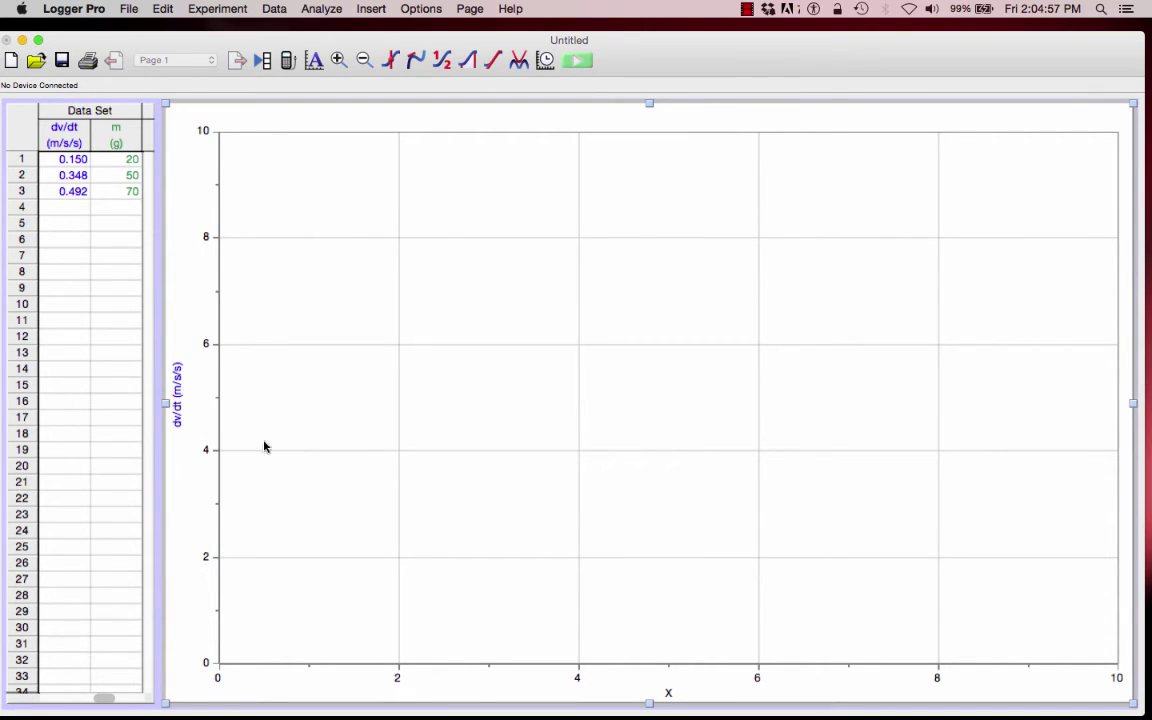
{"action": "left_click", "coordinate": [669, 694]}
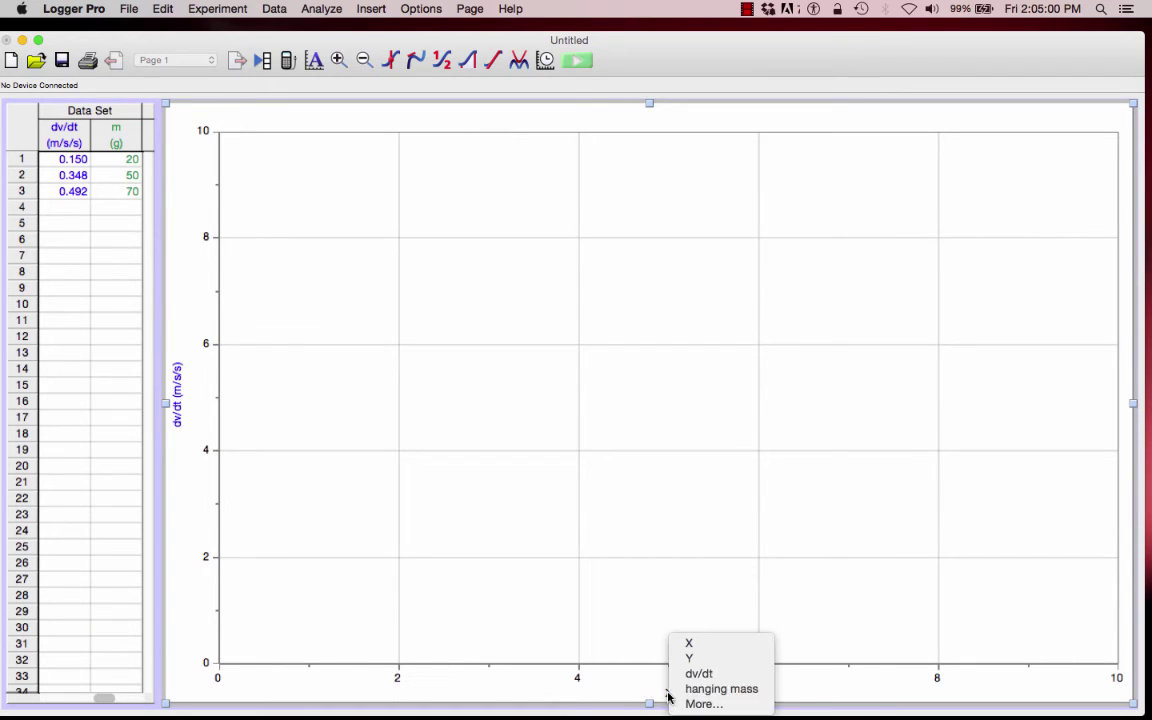
{"action": "left_click", "coordinate": [722, 689]}
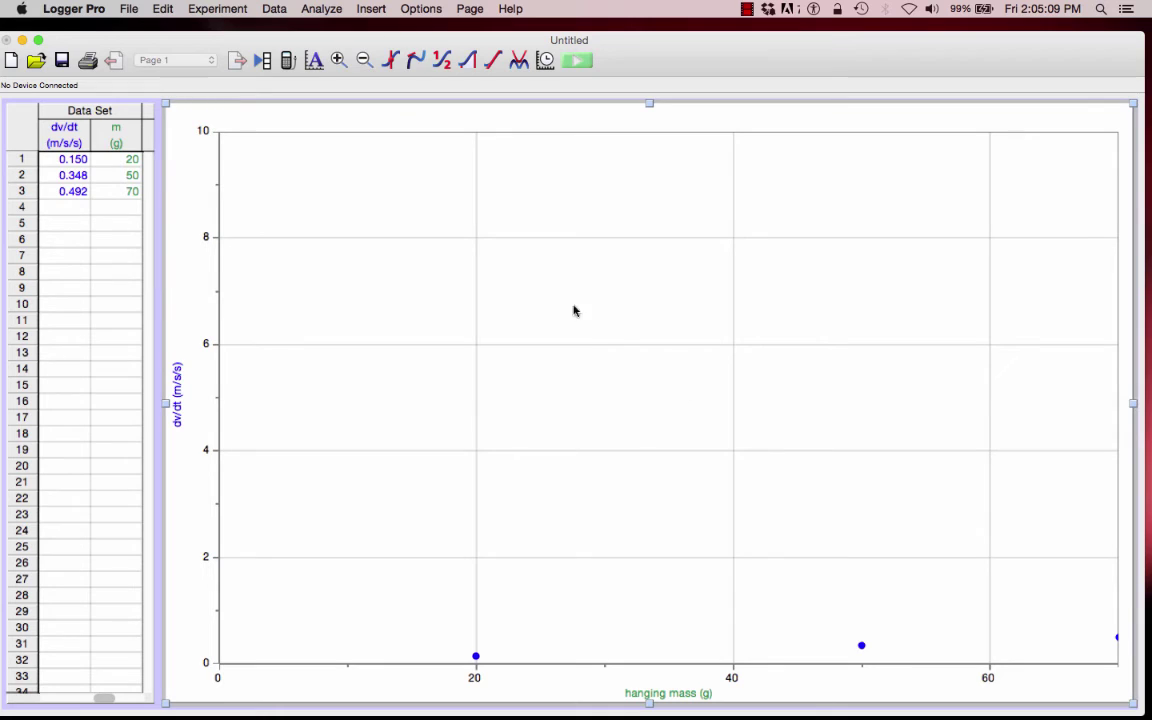
Step: Autoscale the graph and set the hanging mass axis maximum to 100
{"action": "left_click", "coordinate": [313, 61]}
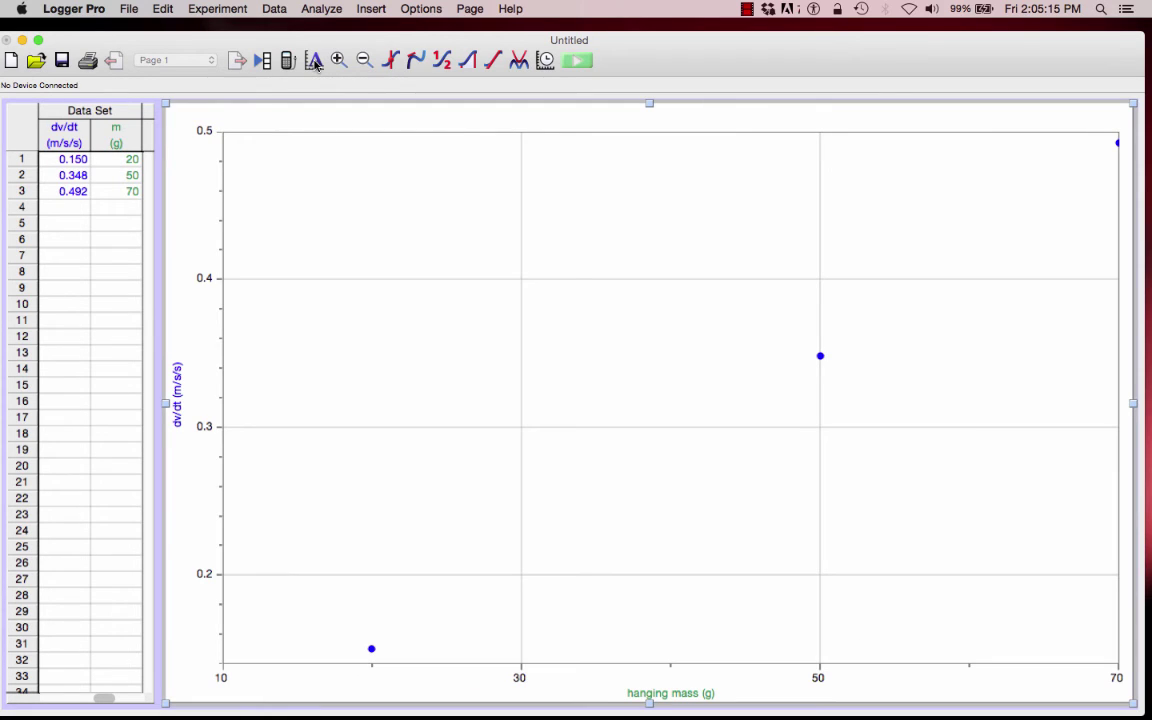
{"action": "left_click", "coordinate": [1117, 677]}
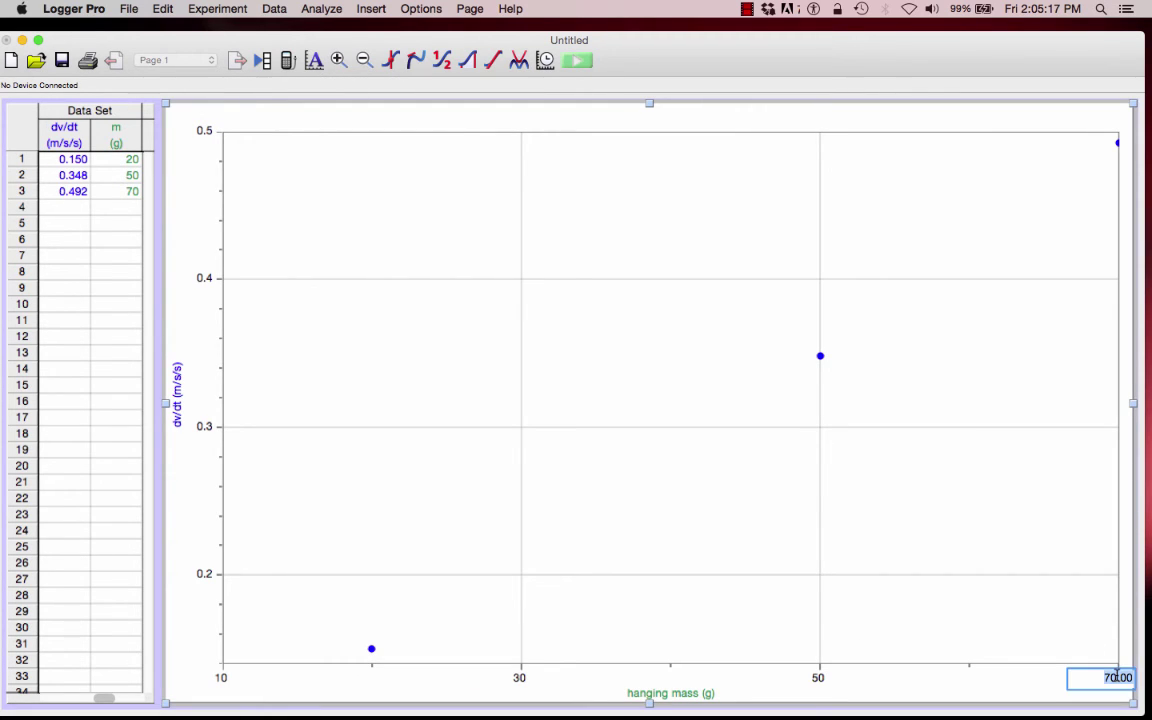
{"action": "type", "text": "1"}
{"action": "key", "text": "Return"}
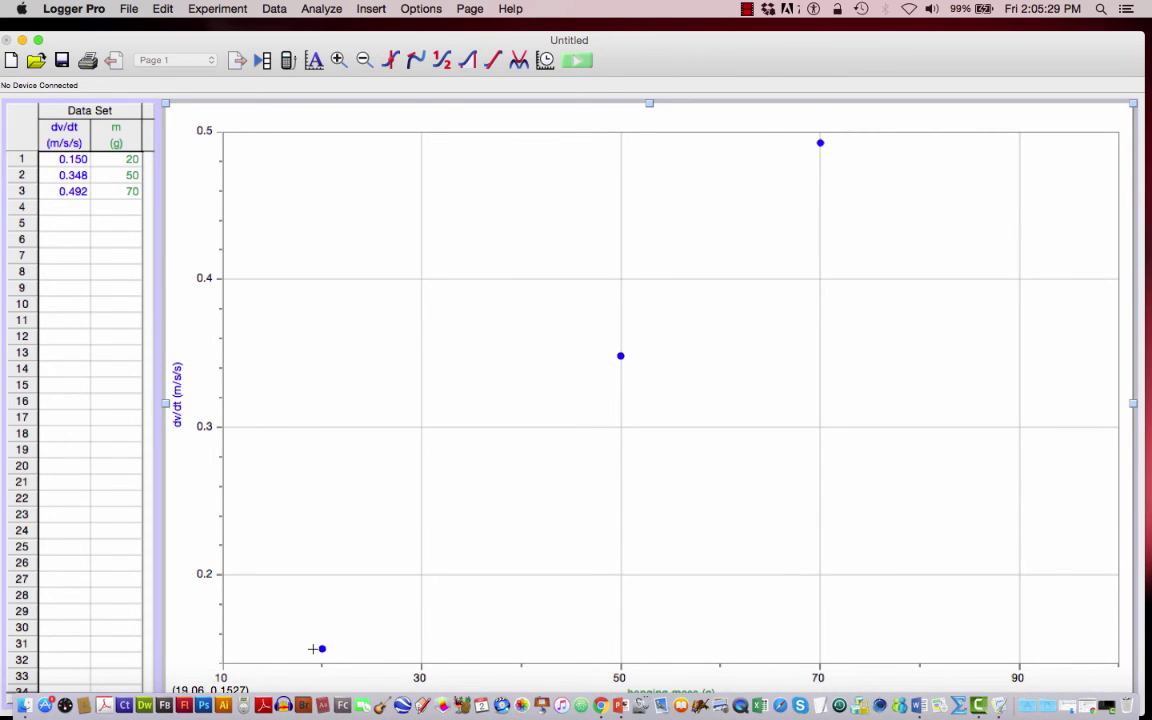
Step: Select all three plotted points on the dv/dt graph and apply a linear fit to them
{"action": "left_click_drag", "start_coordinate": [316, 650], "coordinate": [785, 591]}
{"action": "left_click_drag", "start_coordinate": [847, 584], "coordinate": [852, 583]}
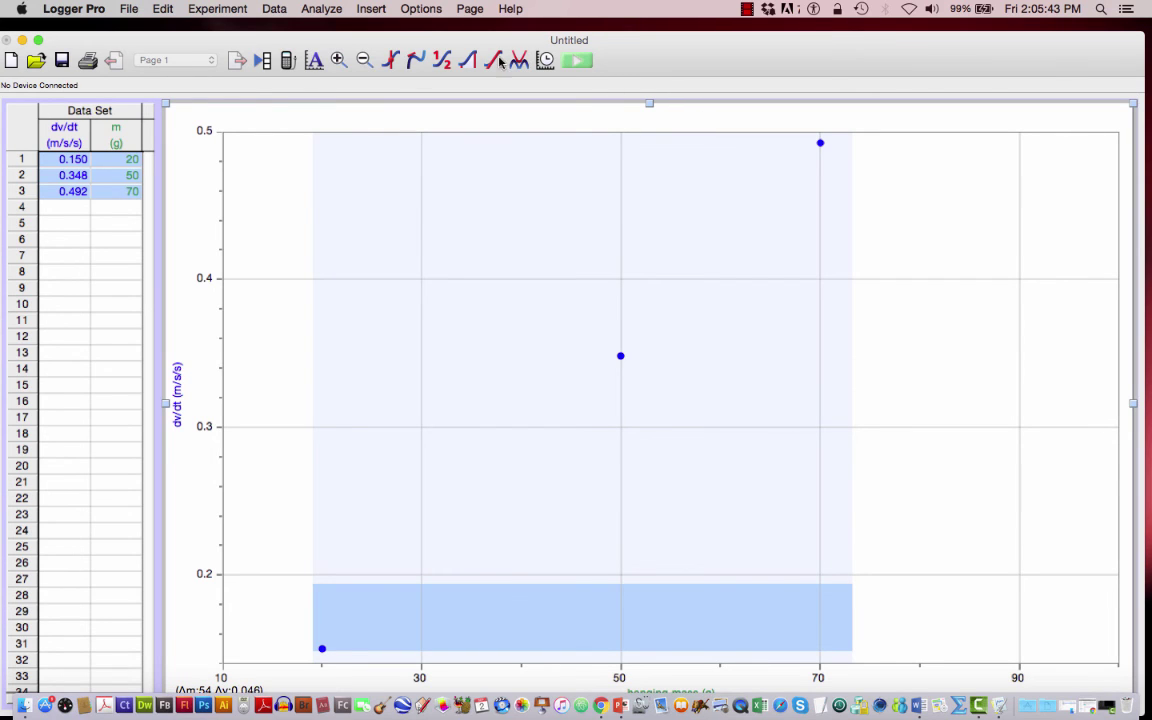
{"action": "key", "text": "super+l"}
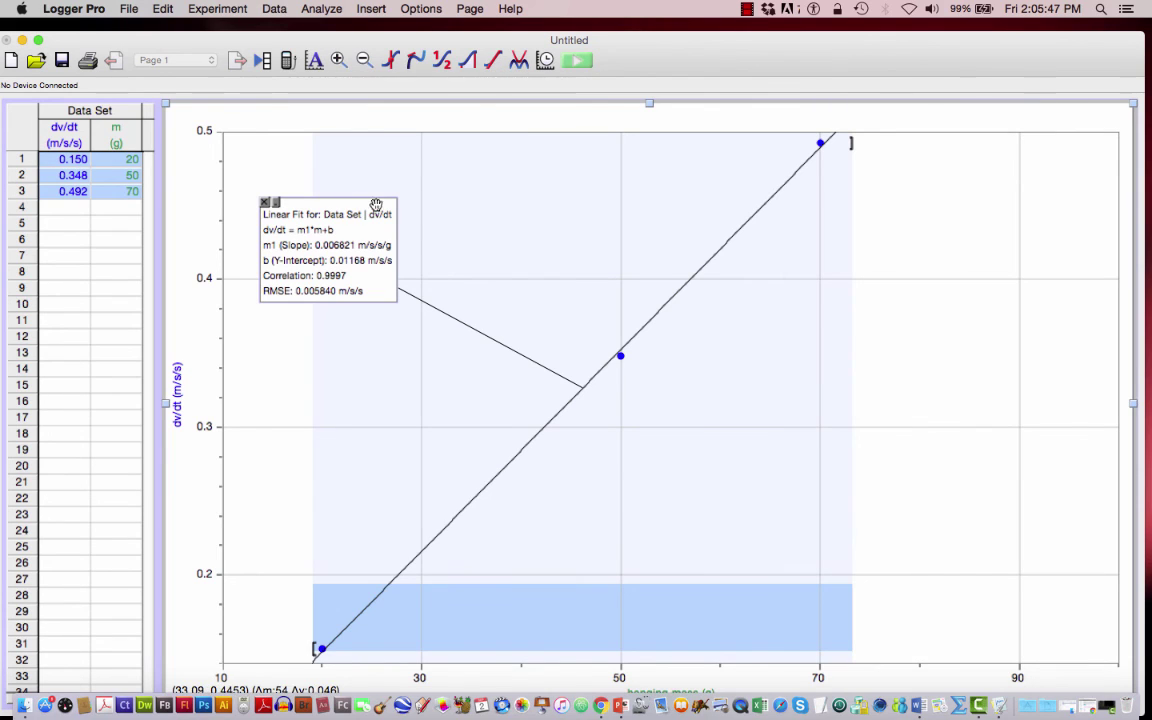
Step: Move the dv/dt fit's results box to the graph's upper left area and turn on Show Uncertainty in its options
{"action": "left_click_drag", "start_coordinate": [342, 198], "coordinate": [395, 156]}
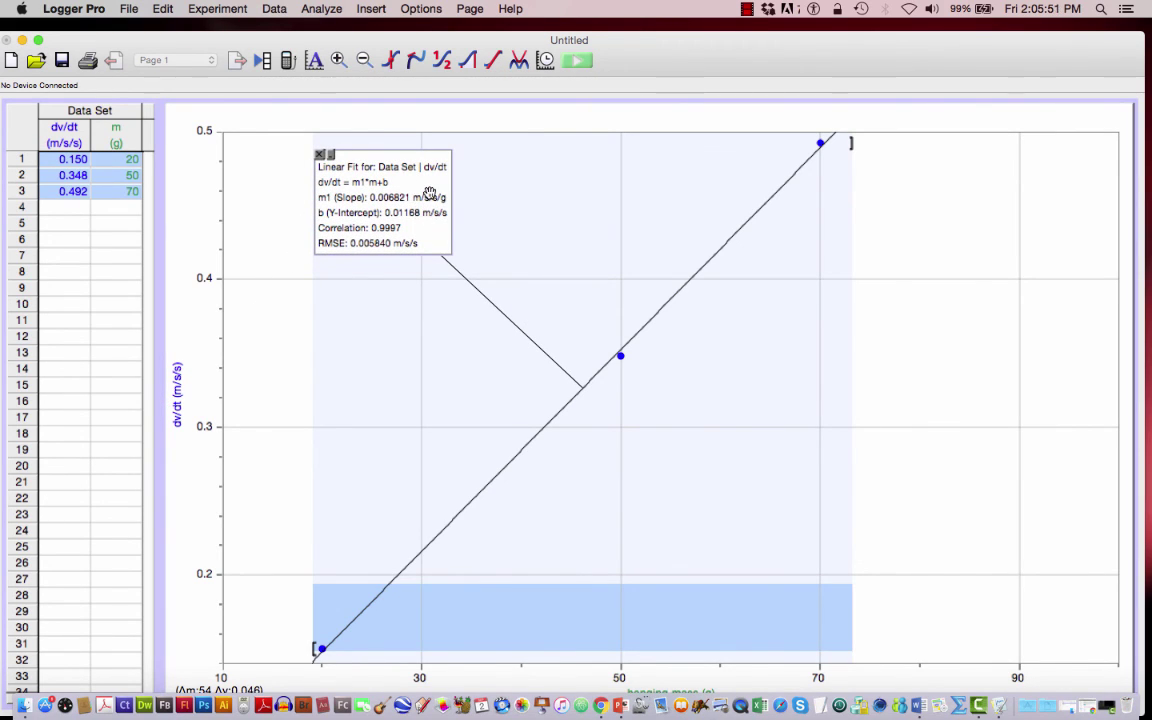
{"action": "right_click", "coordinate": [431, 165]}
{"action": "left_click", "coordinate": [478, 180]}
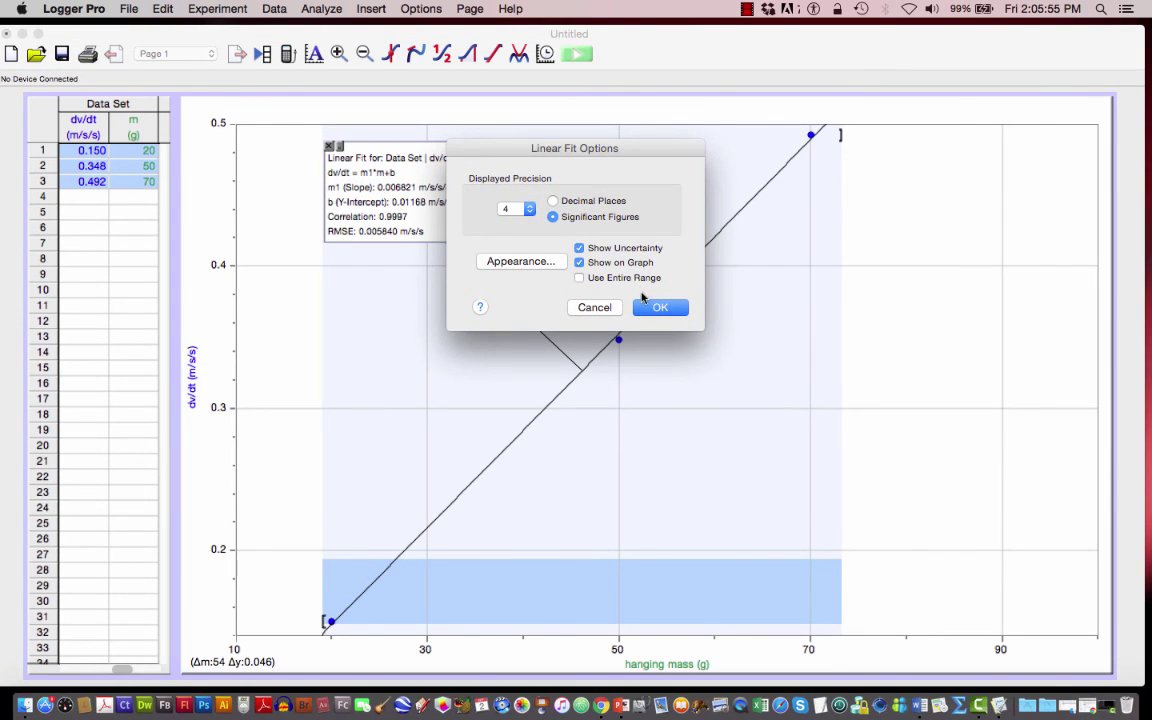
{"action": "left_click", "coordinate": [673, 308]}
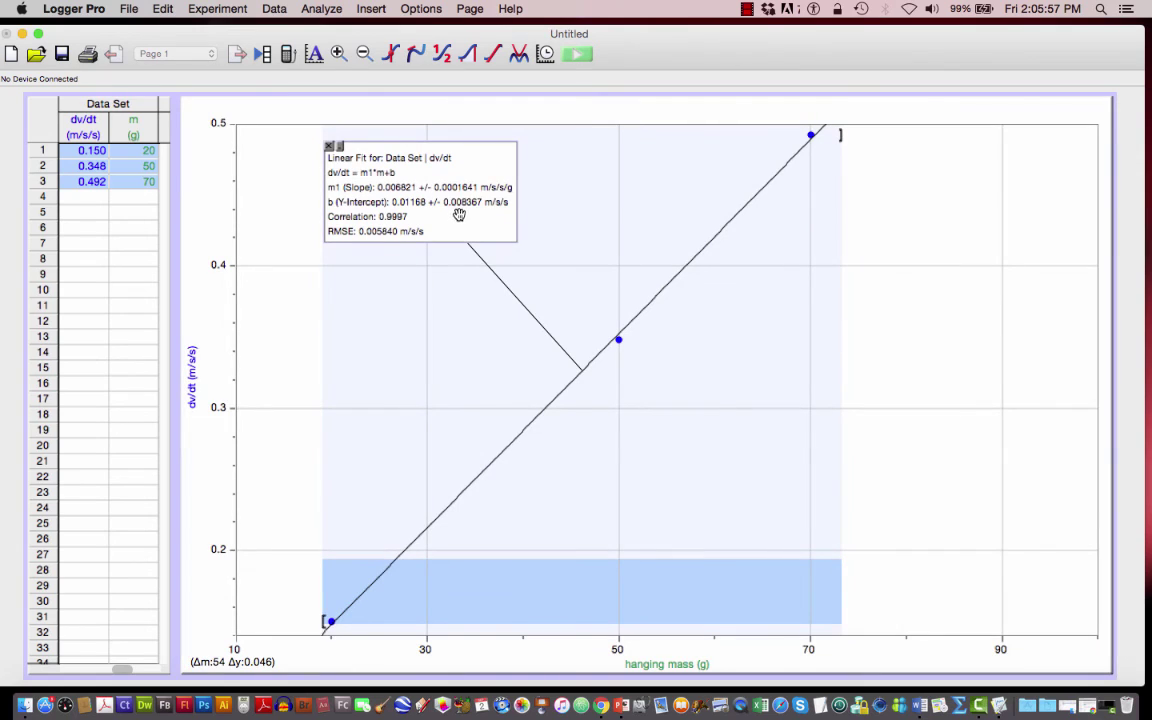